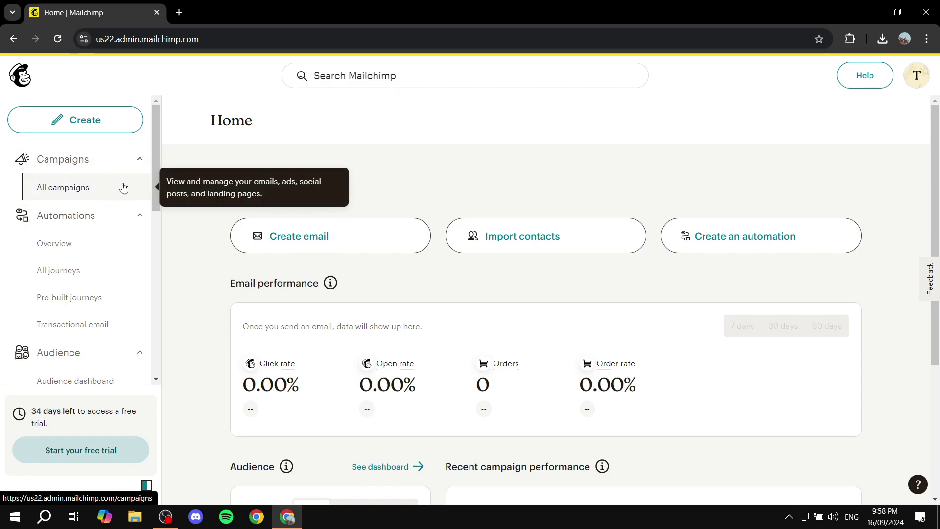
Collapse the Campaigns and Audience sidebar groups and open My files under Content
{"action": "left_click", "coordinate": [142, 158]}
{"action": "scroll", "coordinate": [88, 255], "scroll_direction": "down", "scroll_amount": 3}
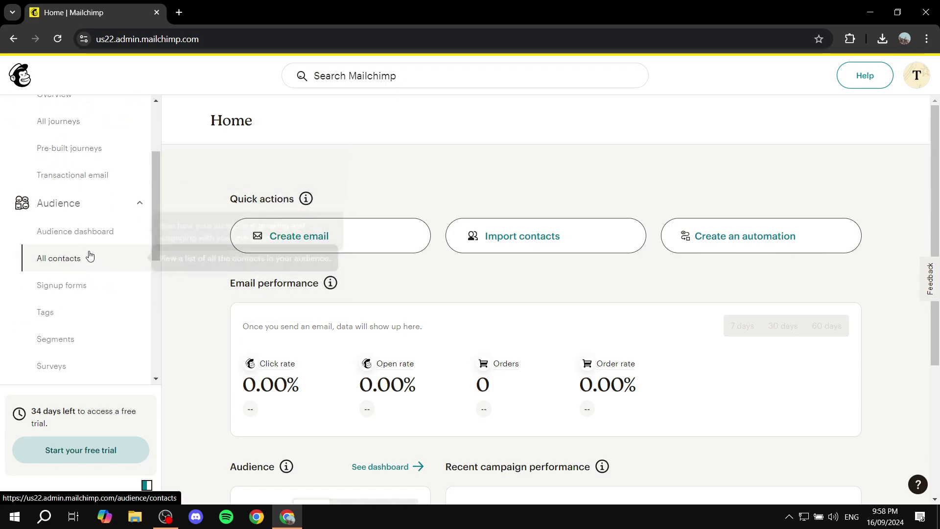
{"action": "scroll", "coordinate": [74, 211], "scroll_direction": "down", "scroll_amount": 4}
{"action": "scroll", "coordinate": [123, 196], "scroll_direction": "up", "scroll_amount": 4}
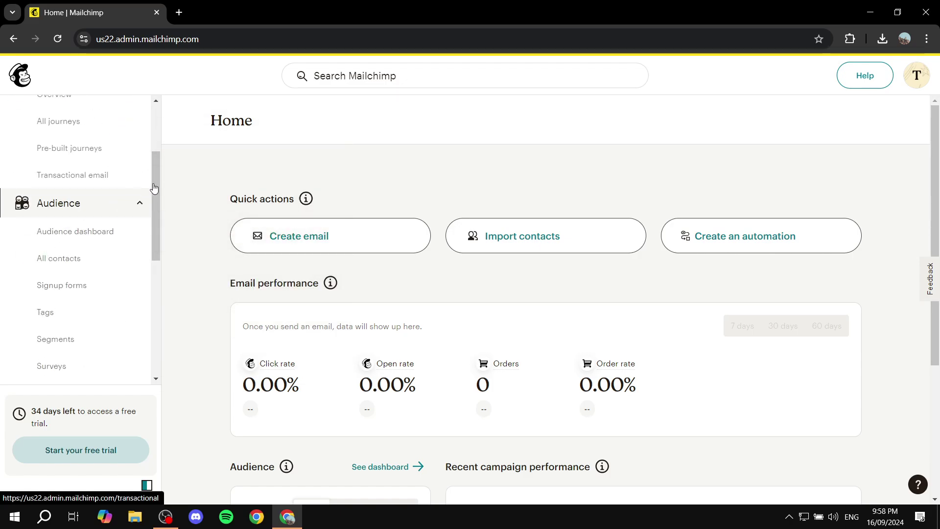
{"action": "left_click", "coordinate": [138, 205]}
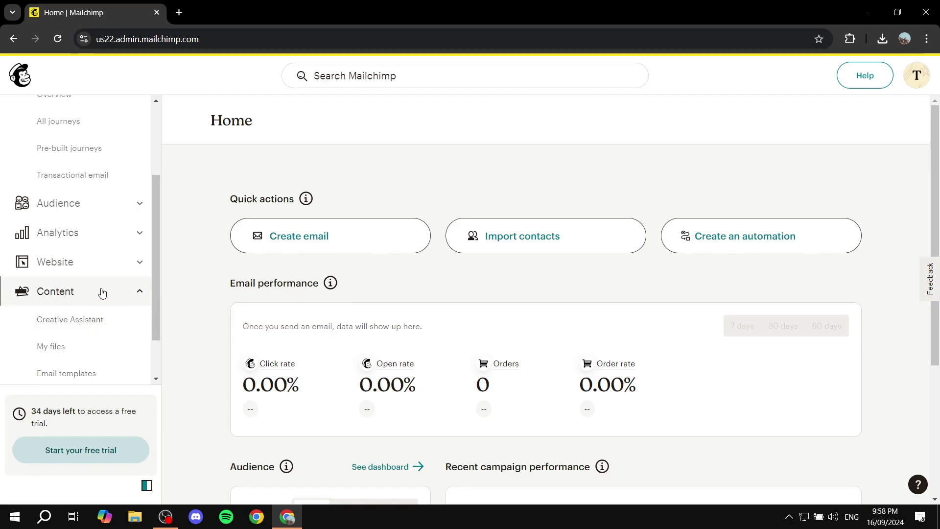
{"action": "scroll", "coordinate": [98, 292], "scroll_direction": "down", "scroll_amount": 2}
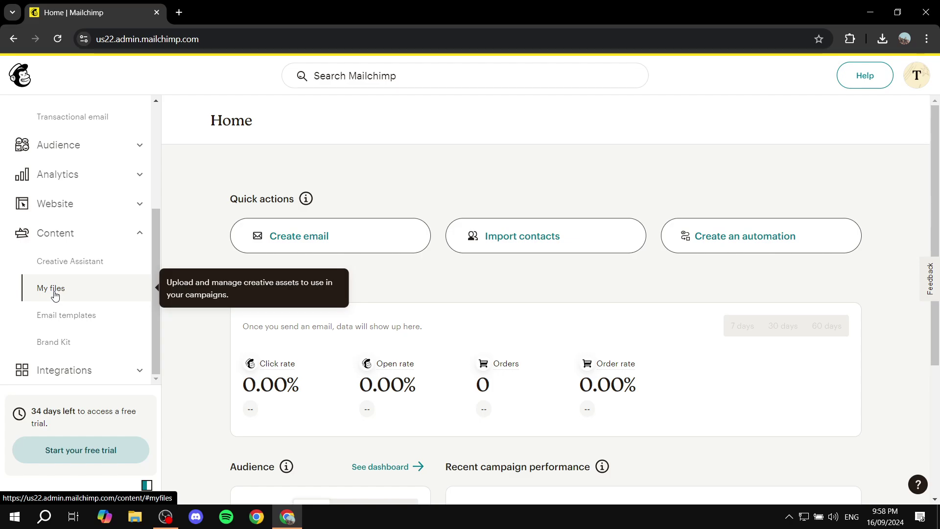
{"action": "left_click", "coordinate": [55, 293]}
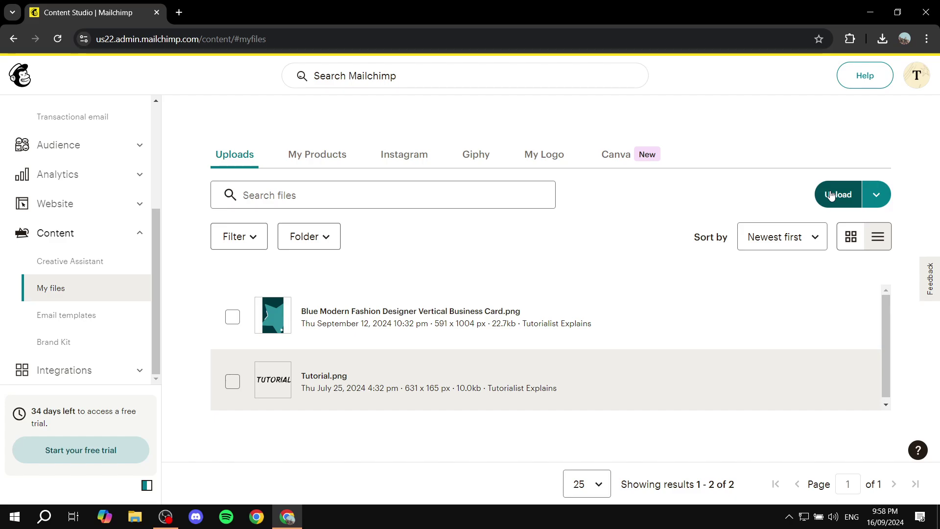
Upload sample.pdf (18.8kb) to My files and dismiss the Uploads complete panel
{"action": "left_click", "coordinate": [831, 195]}
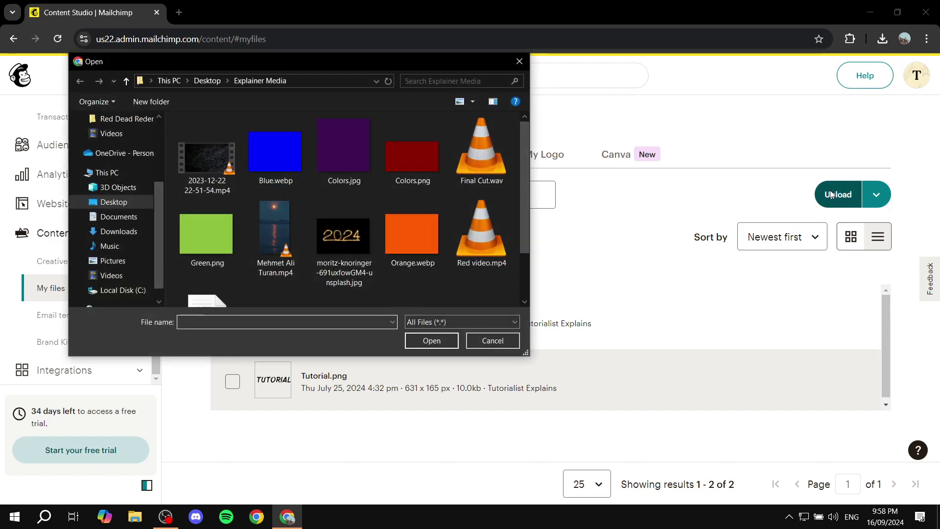
{"action": "scroll", "coordinate": [259, 236], "scroll_direction": "down", "scroll_amount": 1}
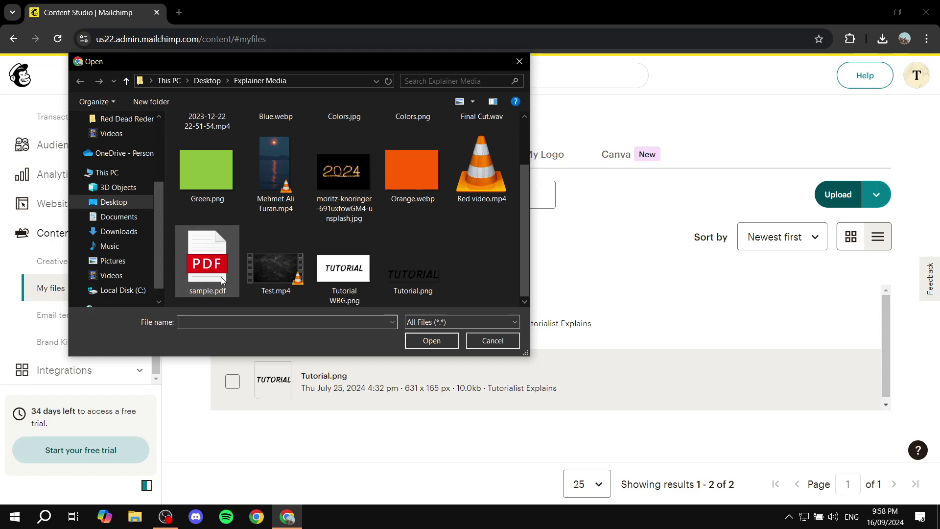
{"action": "double_click", "coordinate": [221, 280]}
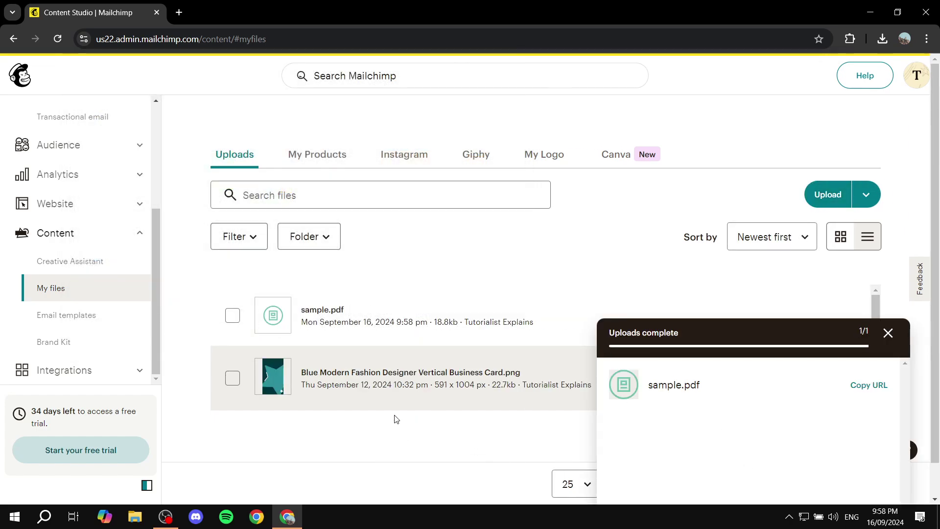
{"action": "left_click", "coordinate": [888, 333]}
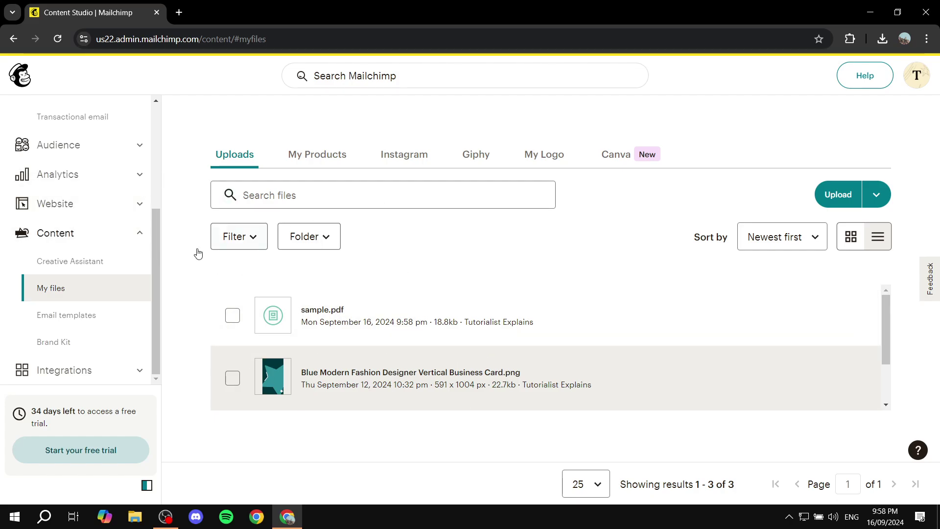
Create a new Untitled regular email campaign and bring up its 137-template picker
{"action": "scroll", "coordinate": [109, 250], "scroll_direction": "up", "scroll_amount": 3}
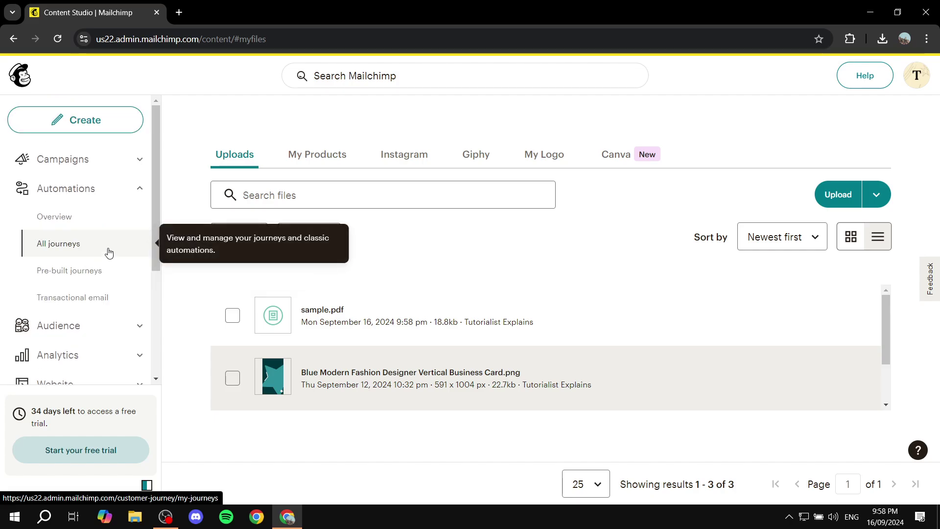
{"action": "left_click", "coordinate": [82, 123]}
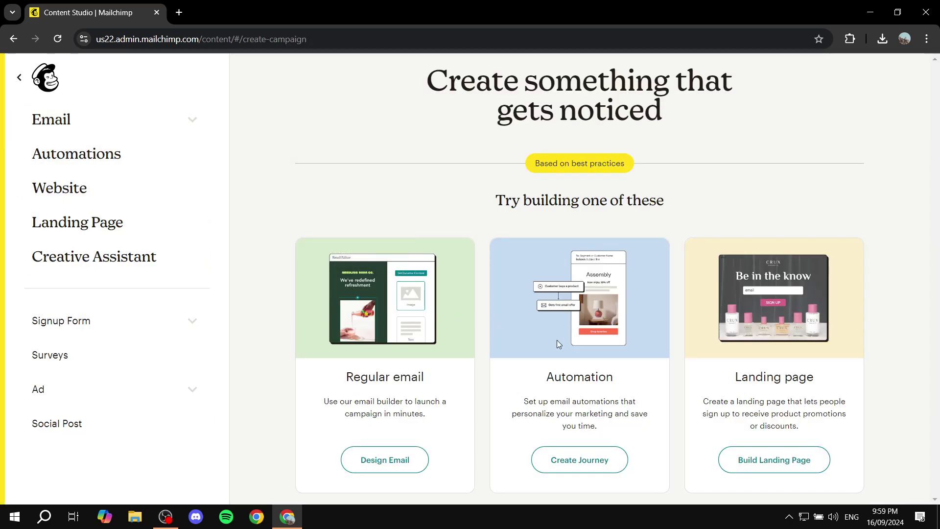
{"action": "left_click", "coordinate": [368, 460]}
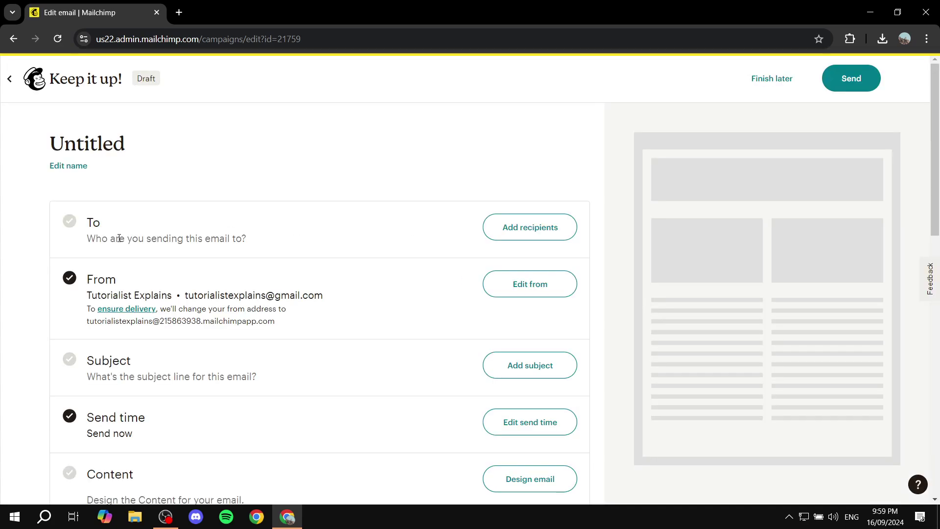
{"action": "scroll", "coordinate": [386, 227], "scroll_direction": "down", "scroll_amount": 4}
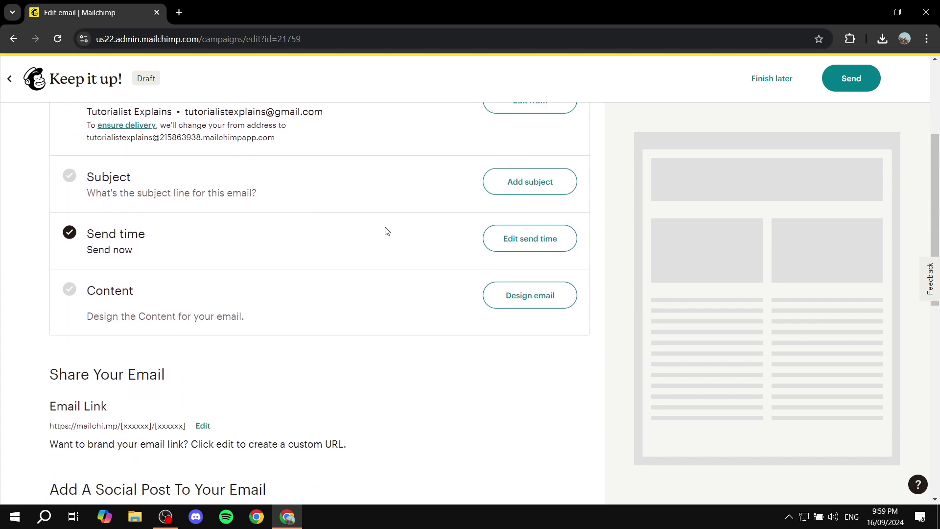
{"action": "left_click_drag", "start_coordinate": [94, 293], "coordinate": [204, 298]}
{"action": "left_click", "coordinate": [362, 326]}
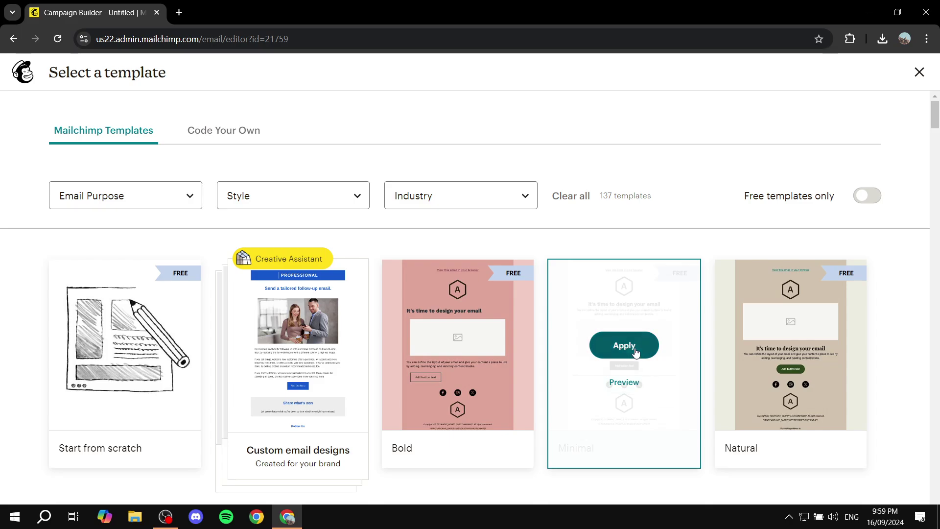
Apply the Minimal template, delete its button, and drag a new button below the divider
{"action": "left_click", "coordinate": [632, 345]}
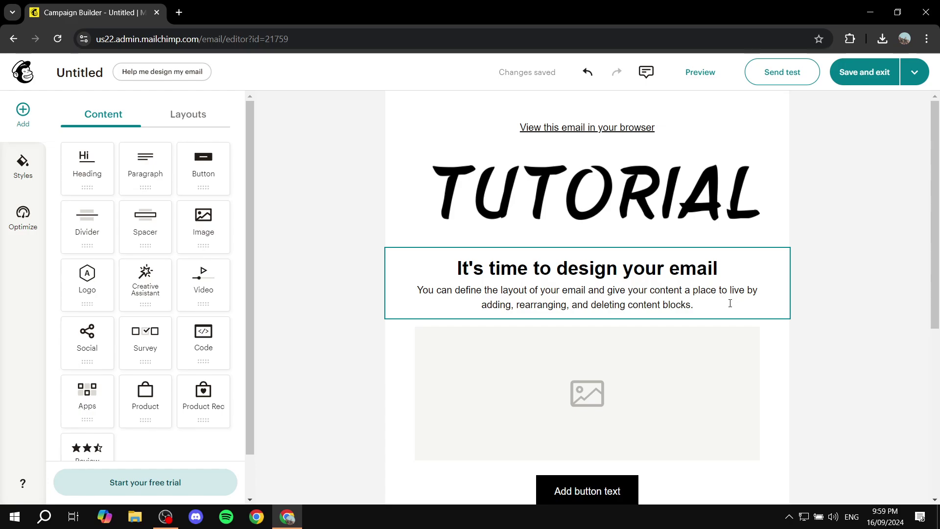
{"action": "scroll", "coordinate": [730, 303], "scroll_direction": "down", "scroll_amount": 3}
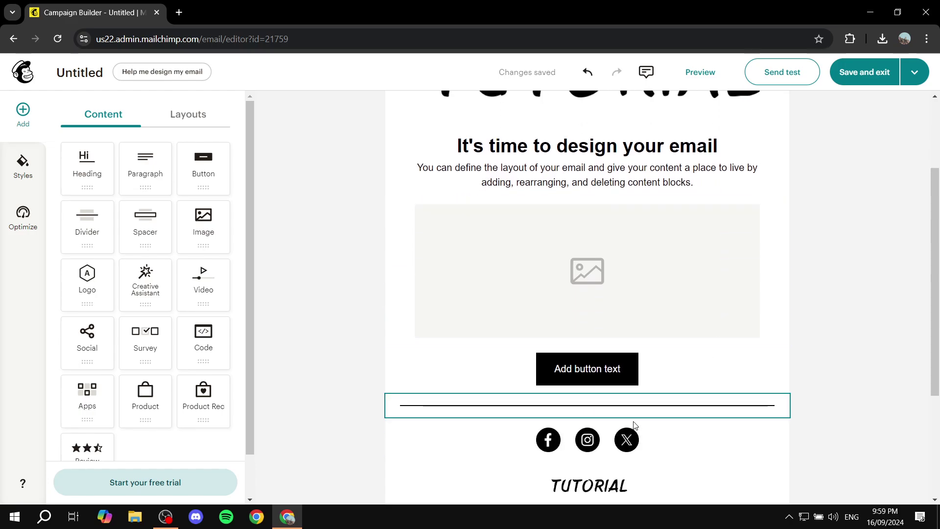
{"action": "left_click", "coordinate": [659, 376]}
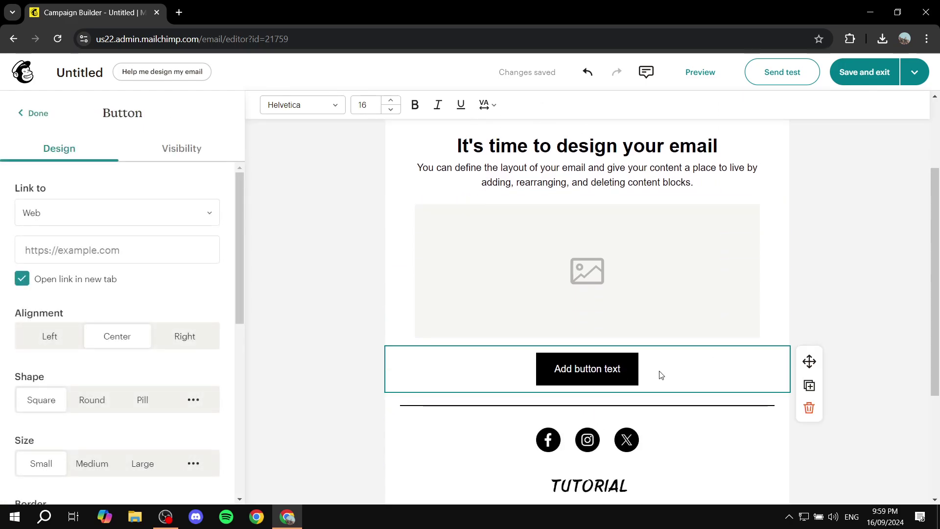
{"action": "left_click", "coordinate": [817, 416]}
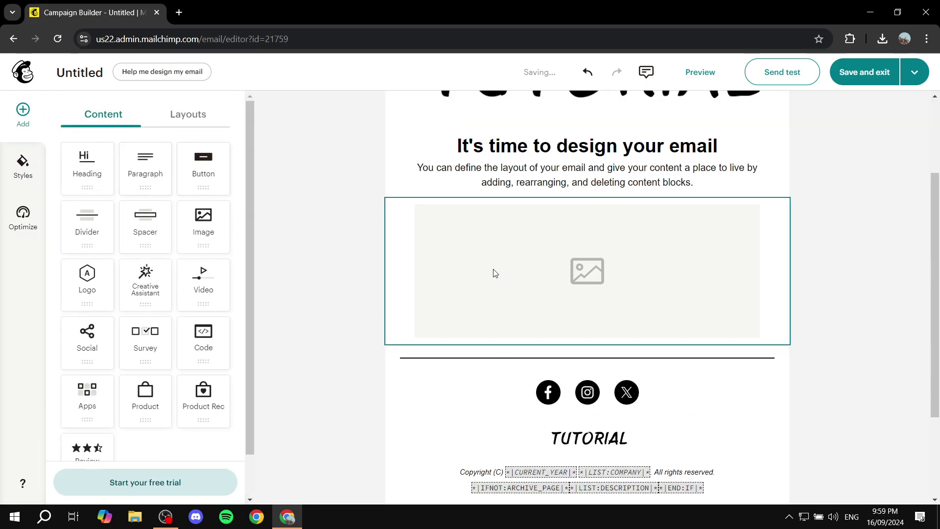
{"action": "scroll", "coordinate": [493, 273], "scroll_direction": "up", "scroll_amount": 3}
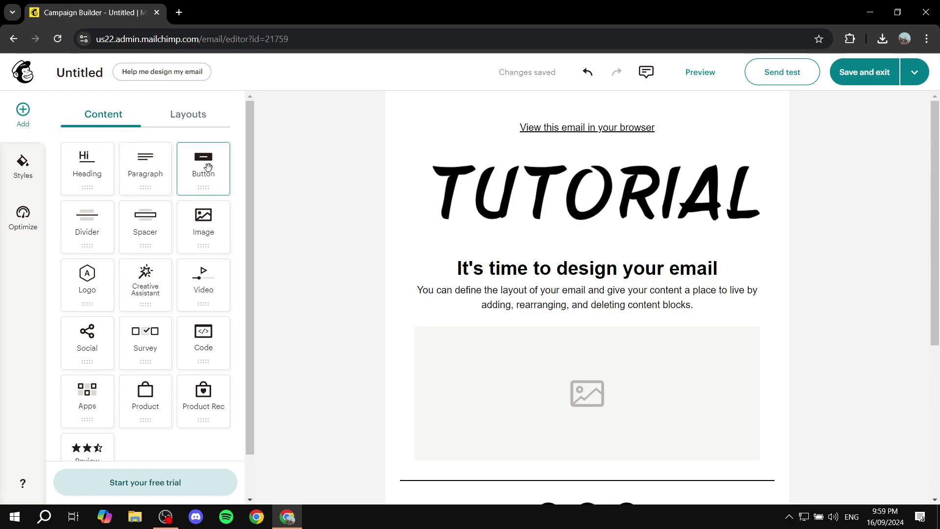
{"action": "left_click_drag", "start_coordinate": [206, 162], "coordinate": [604, 380]}
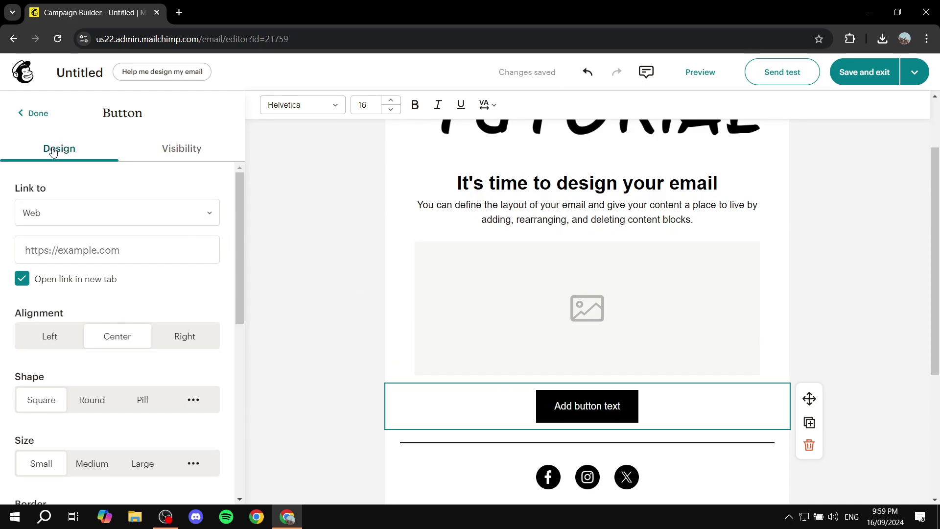
Change the button's Link to type from Web to File, with its 10MB file limit
{"action": "left_click_drag", "start_coordinate": [8, 191], "coordinate": [63, 194]}
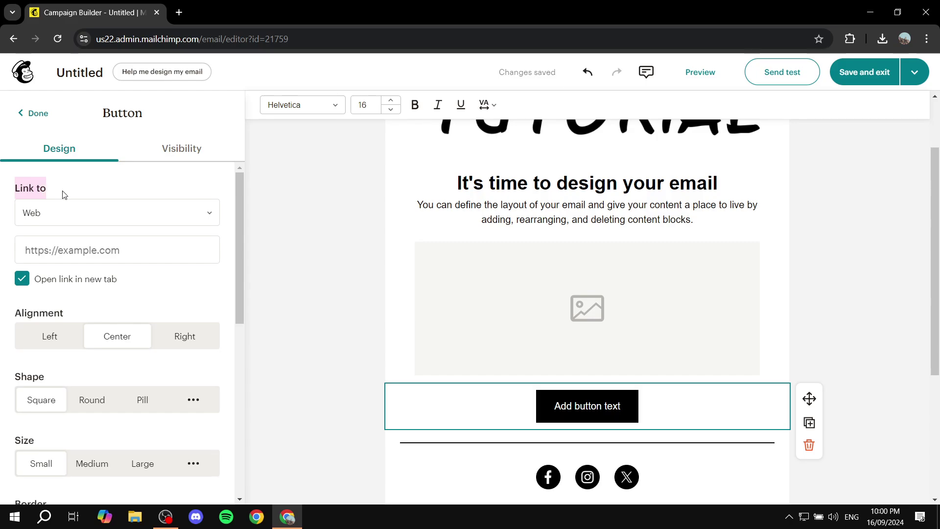
{"action": "left_click", "coordinate": [43, 212]}
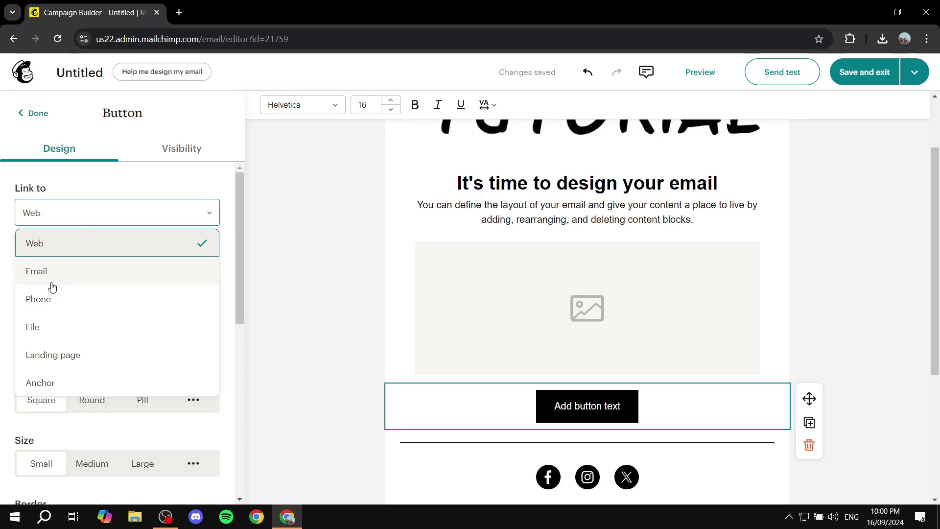
{"action": "left_click", "coordinate": [39, 335]}
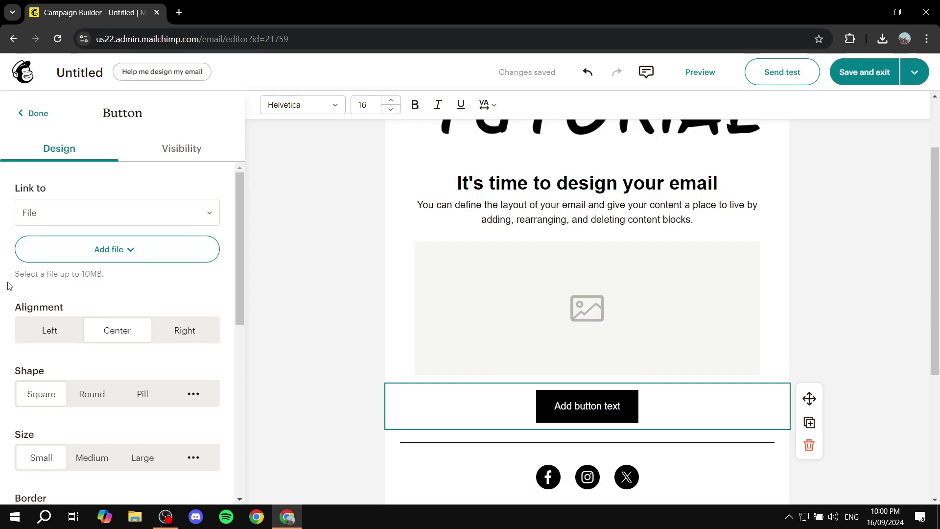
{"action": "left_click_drag", "start_coordinate": [9, 277], "coordinate": [120, 287]}
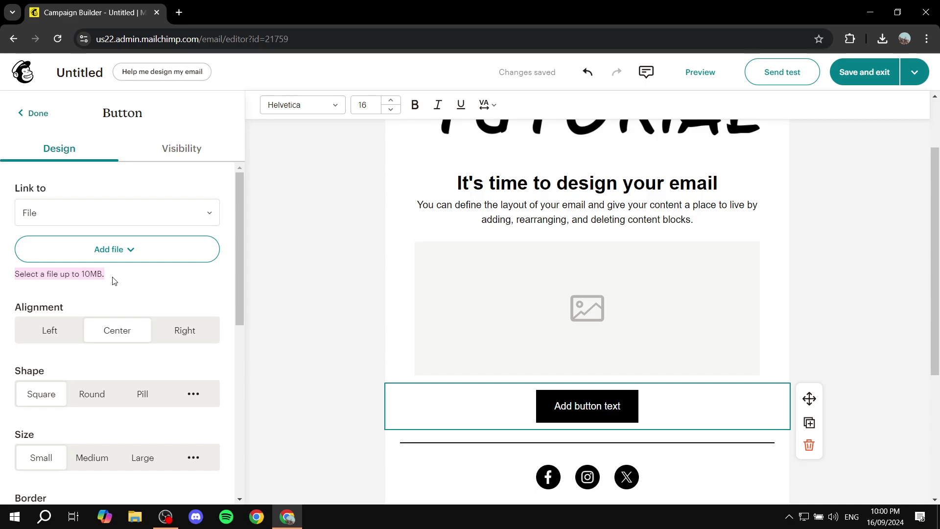
{"action": "left_click", "coordinate": [113, 280]}
{"action": "double_click", "coordinate": [82, 273]}
{"action": "left_click", "coordinate": [114, 278]}
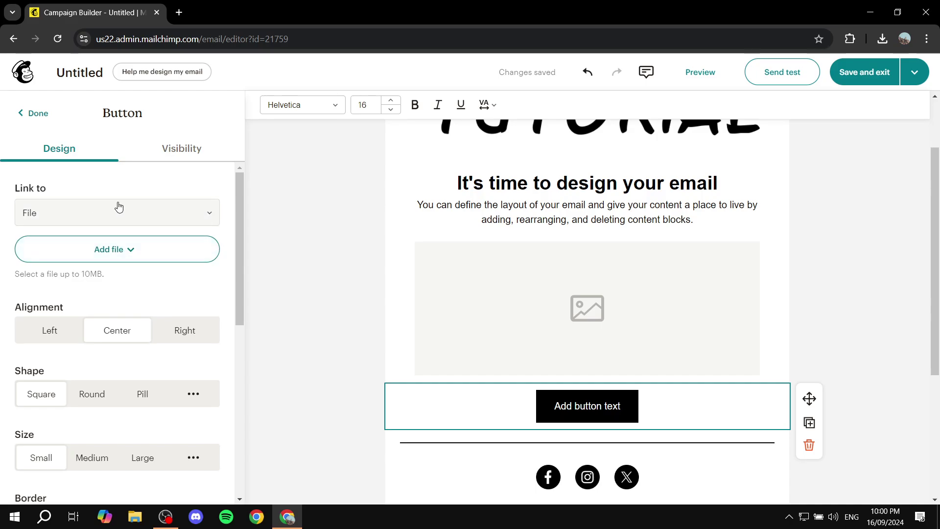
Upload sample.pdf from the device as the button's linked file
{"action": "left_click", "coordinate": [121, 251]}
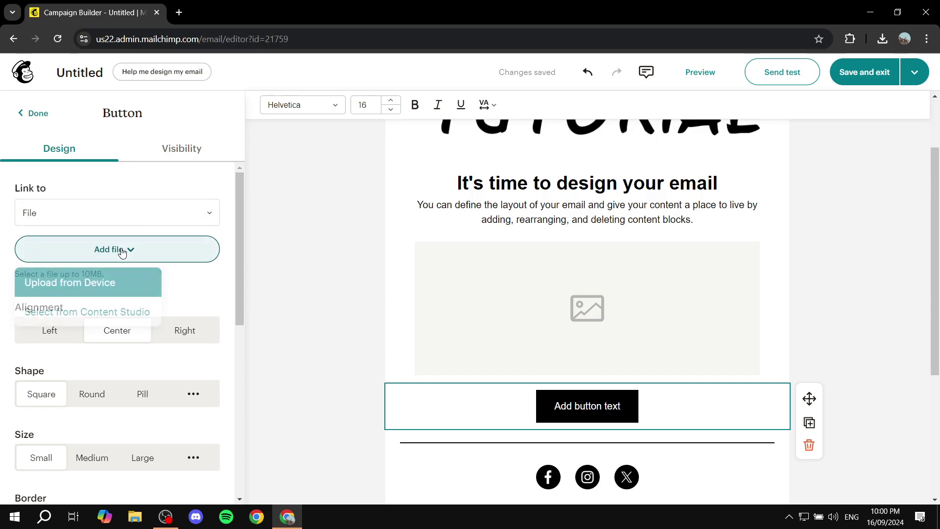
{"action": "left_click", "coordinate": [109, 283]}
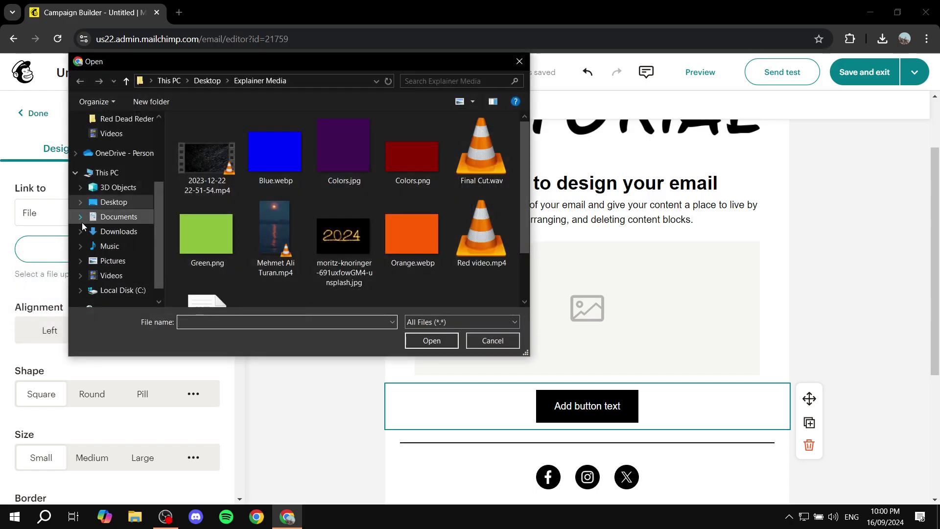
{"action": "scroll", "coordinate": [260, 245], "scroll_direction": "down", "scroll_amount": 2}
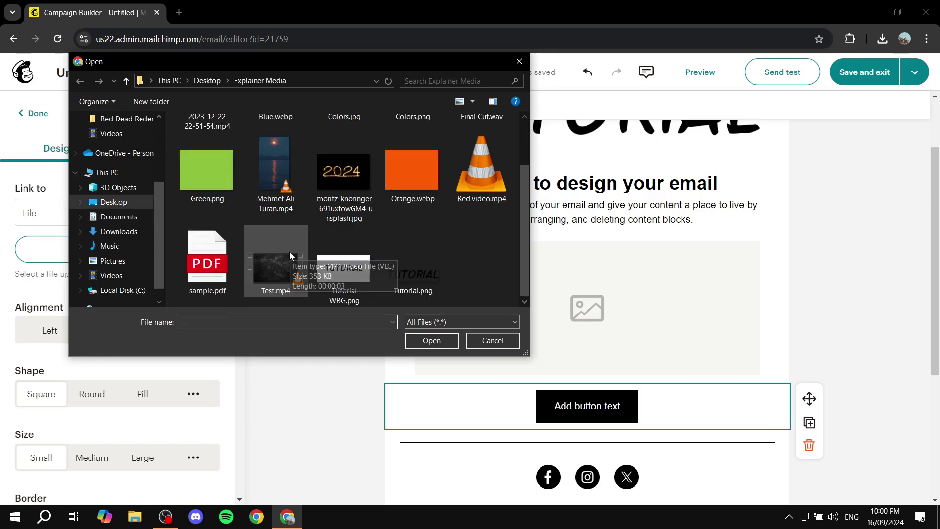
{"action": "double_click", "coordinate": [210, 265]}
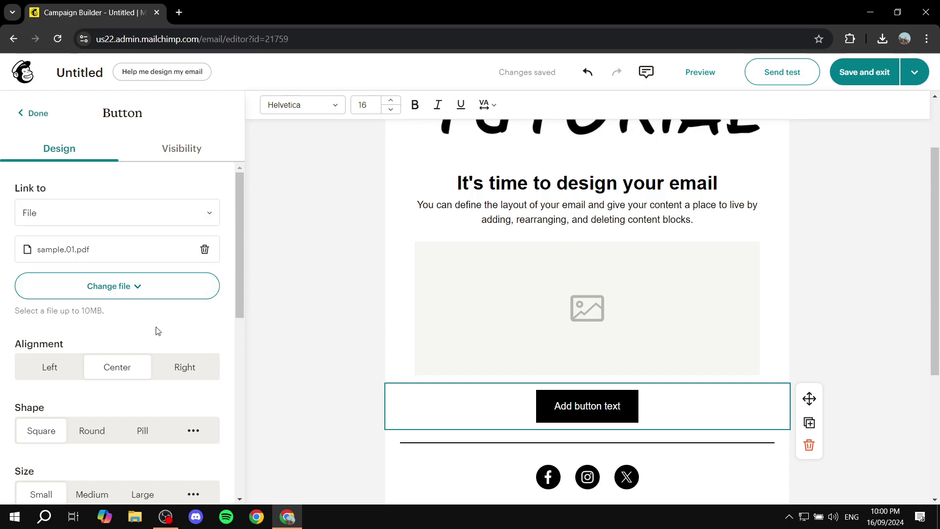
{"action": "scroll", "coordinate": [157, 331], "scroll_direction": "down", "scroll_amount": 2}
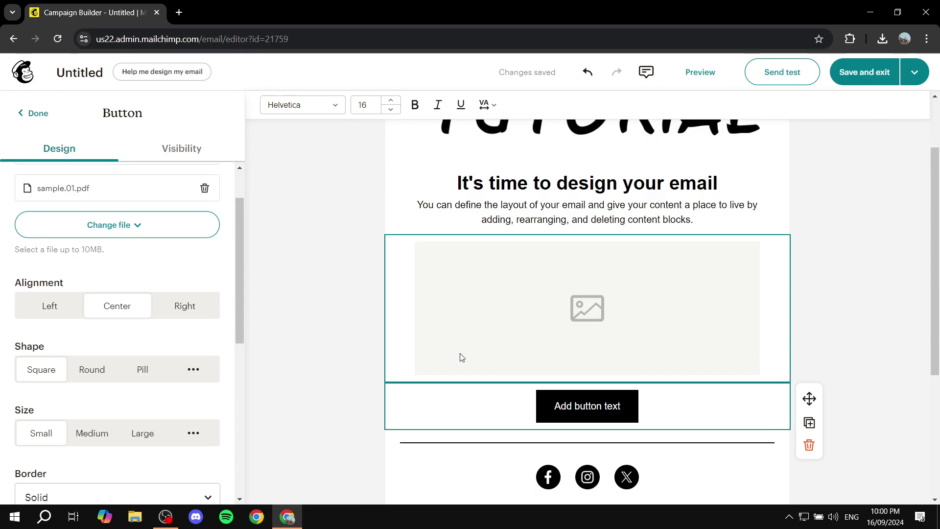
{"action": "scroll", "coordinate": [460, 353], "scroll_direction": "up", "scroll_amount": 2}
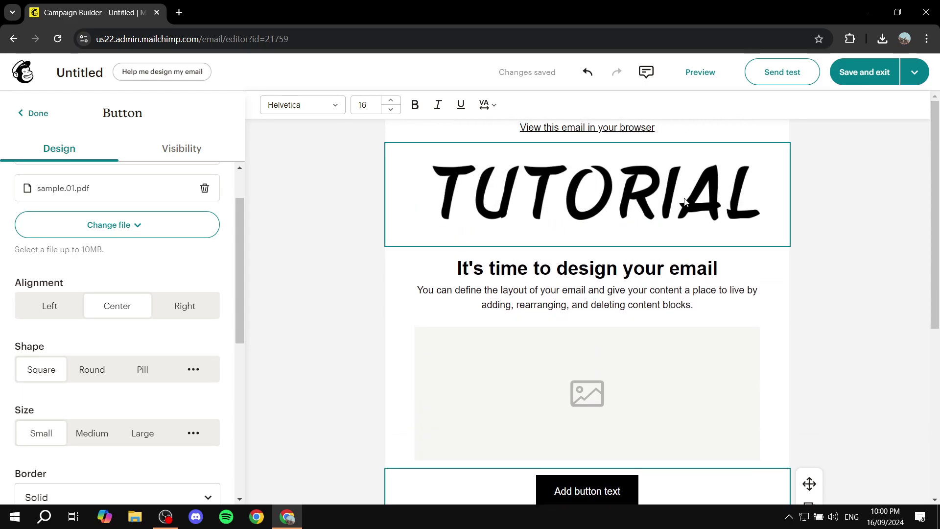
{"action": "scroll", "coordinate": [629, 362], "scroll_direction": "down", "scroll_amount": 4}
{"action": "scroll", "coordinate": [629, 362], "scroll_direction": "down", "scroll_amount": 3}
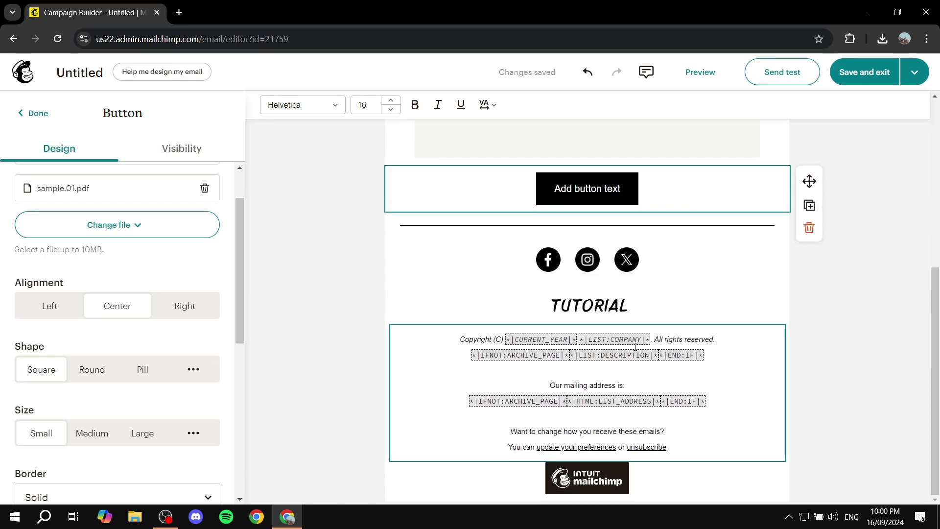
{"action": "scroll", "coordinate": [635, 347], "scroll_direction": "up", "scroll_amount": 5}
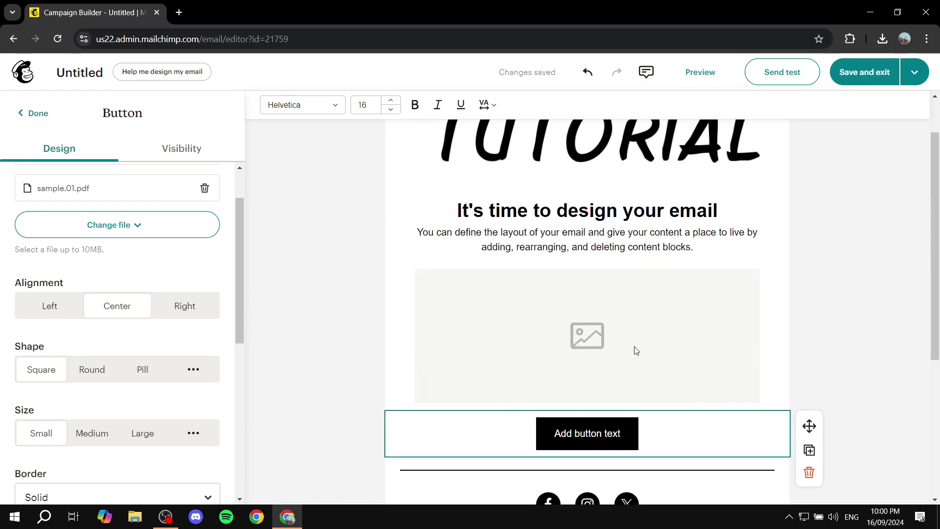
{"action": "scroll", "coordinate": [444, 337], "scroll_direction": "up", "scroll_amount": 1}
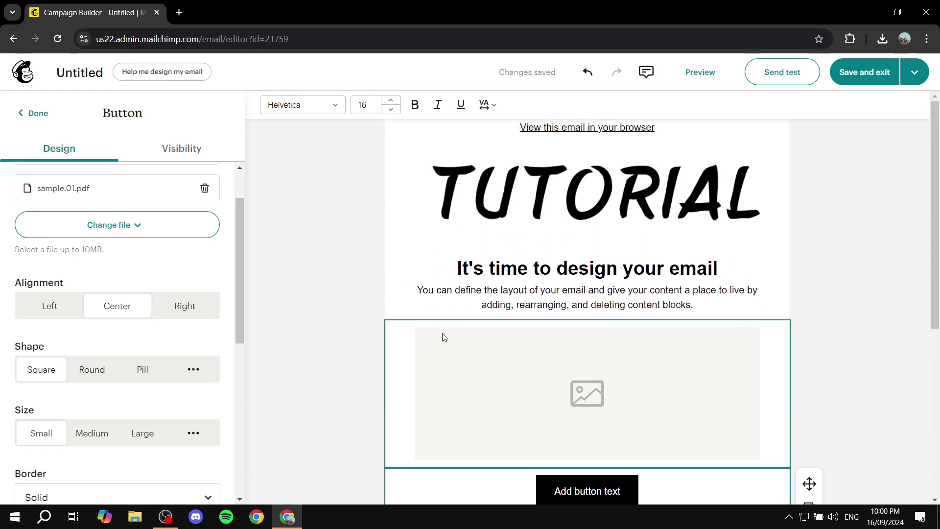
{"action": "scroll", "coordinate": [636, 377], "scroll_direction": "down", "scroll_amount": 2}
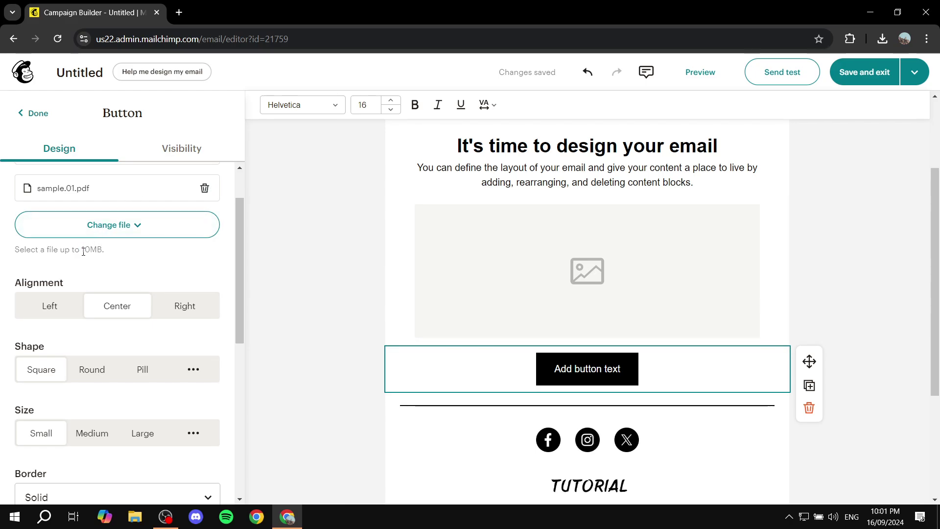
Switch the button's link type back to Web, leaving the URL field empty
{"action": "left_click_drag", "start_coordinate": [83, 252], "coordinate": [113, 254]}
{"action": "left_click", "coordinate": [114, 254]}
{"action": "scroll", "coordinate": [118, 253], "scroll_direction": "up", "scroll_amount": 1}
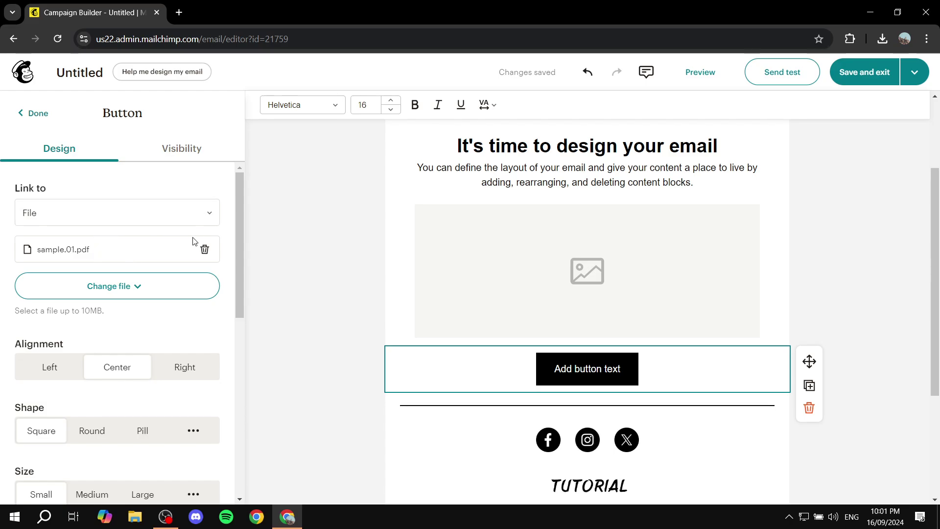
{"action": "left_click", "coordinate": [200, 215]}
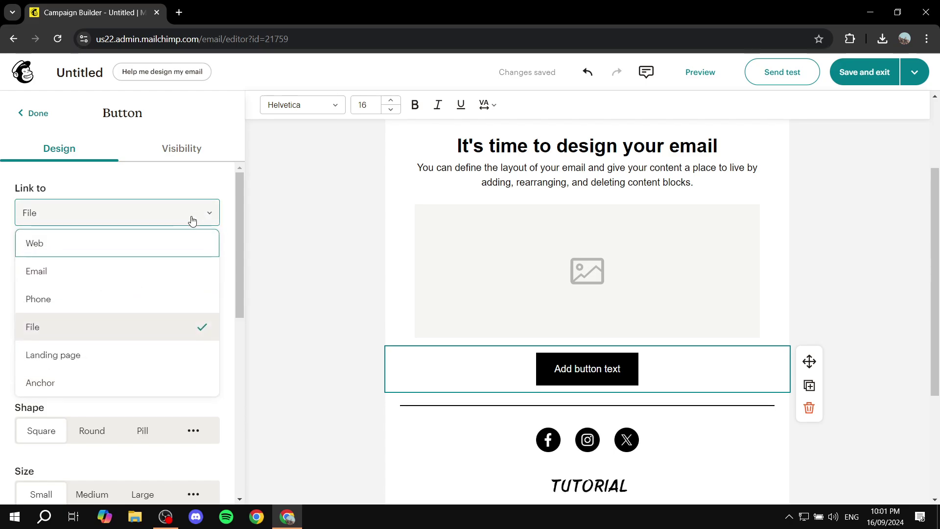
{"action": "left_click", "coordinate": [73, 252]}
{"action": "left_click", "coordinate": [139, 249]}
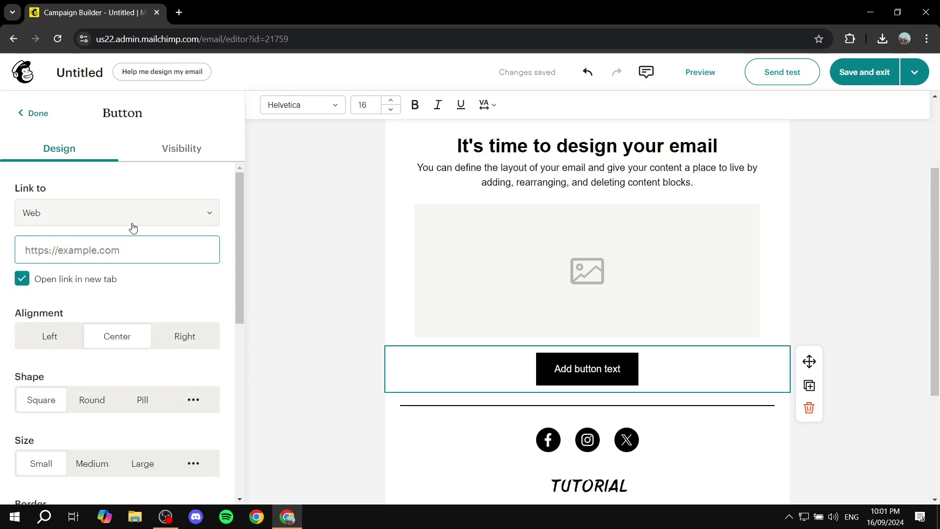